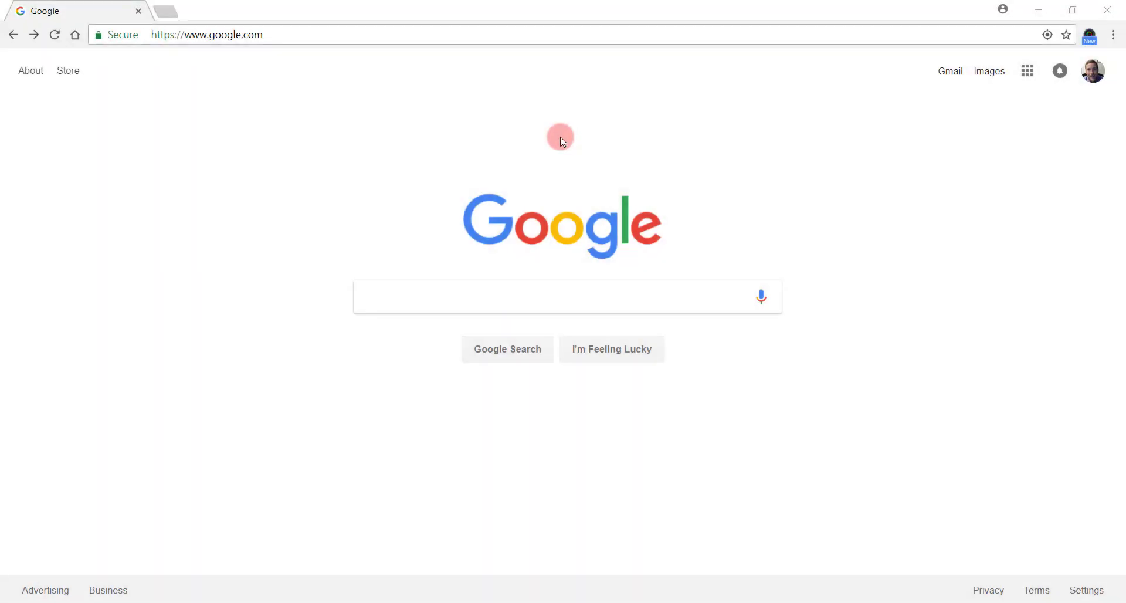
Step: Load the Northwest-Shoals Community College site at nwscc.edu in Chrome
{"action": "left_click", "coordinate": [276, 36]}
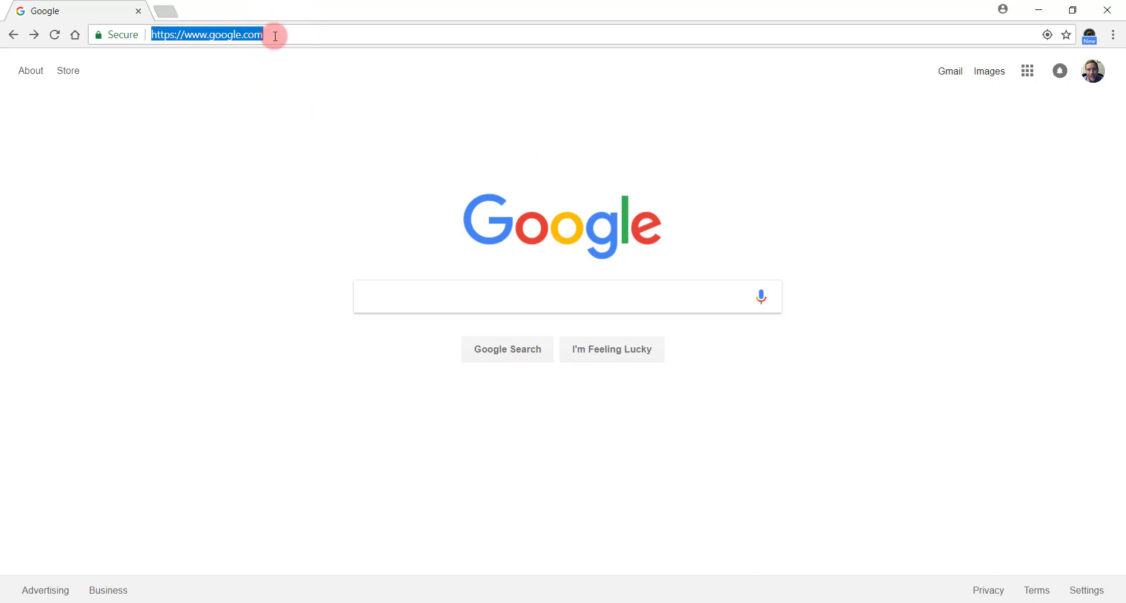
{"action": "type", "text": "nwscc."}
{"action": "key", "text": "Return"}
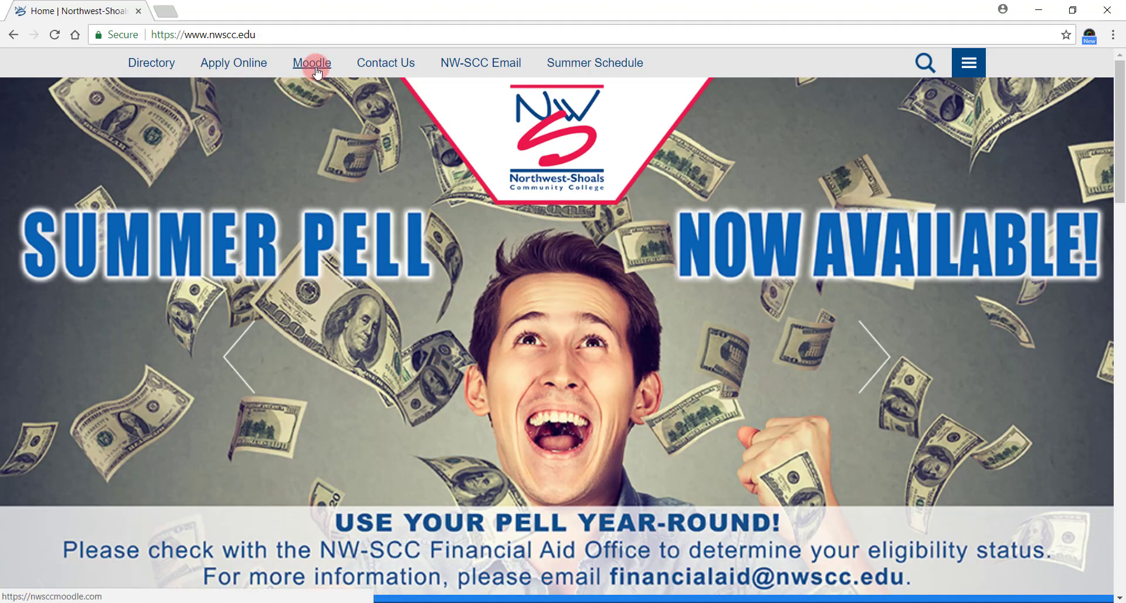
Step: Open Moodle and log in with the student number and birthdate password
{"action": "left_click", "coordinate": [316, 69]}
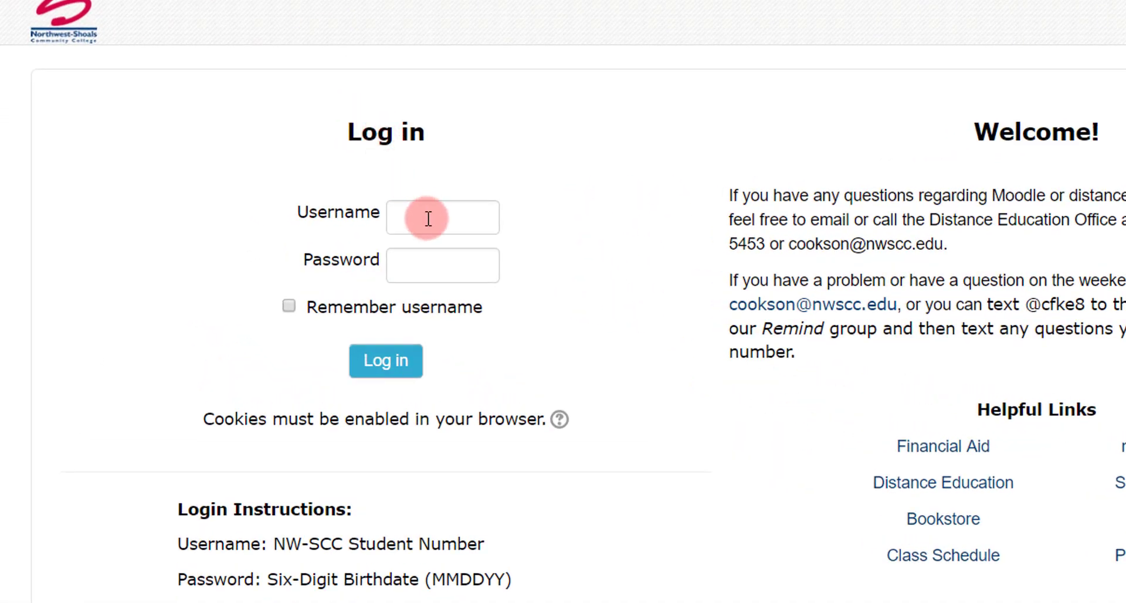
{"action": "left_click", "coordinate": [425, 218]}
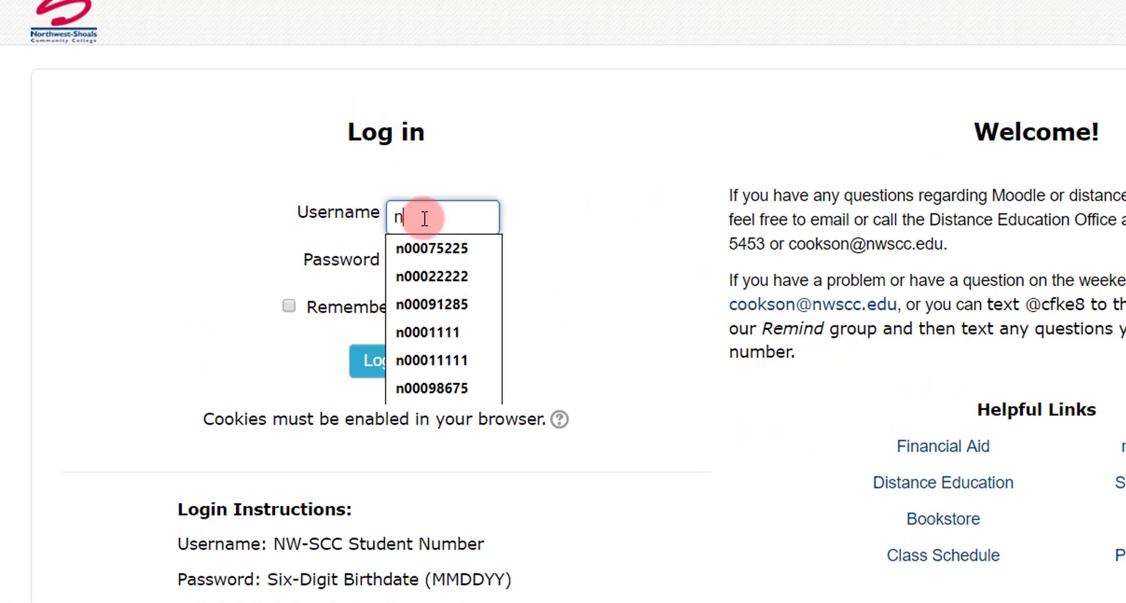
{"action": "key", "text": "Tab"}
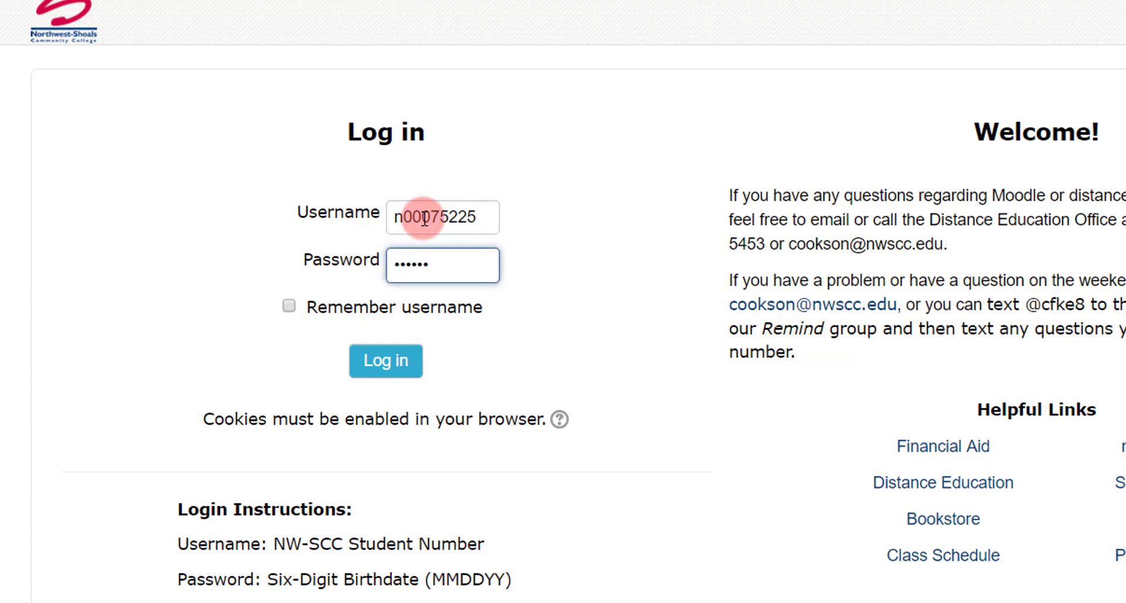
{"action": "left_click", "coordinate": [384, 373]}
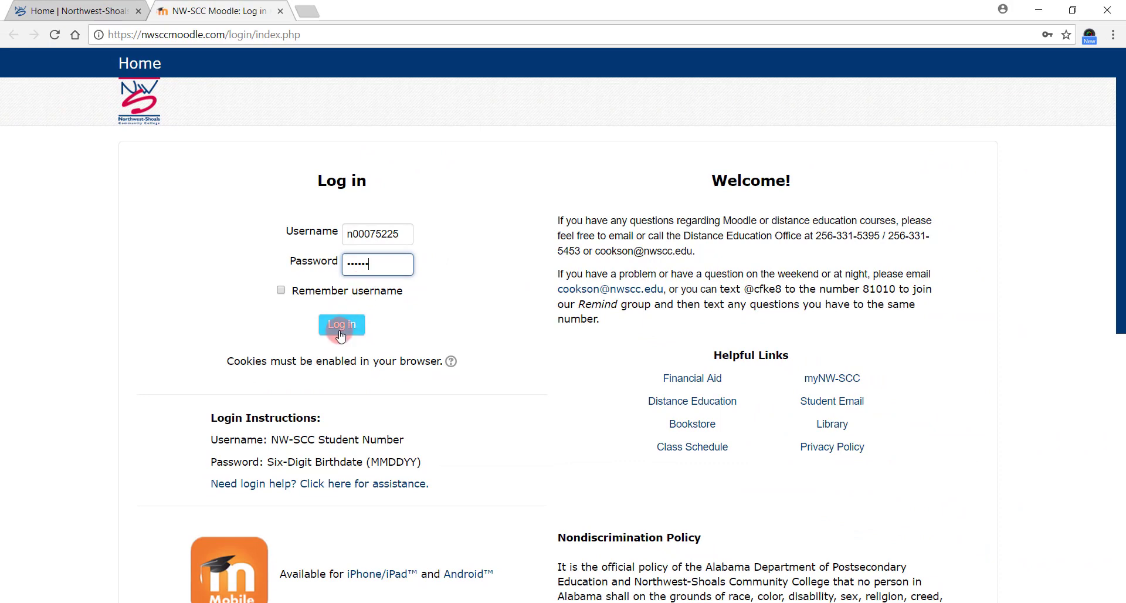
{"action": "left_click", "coordinate": [341, 326]}
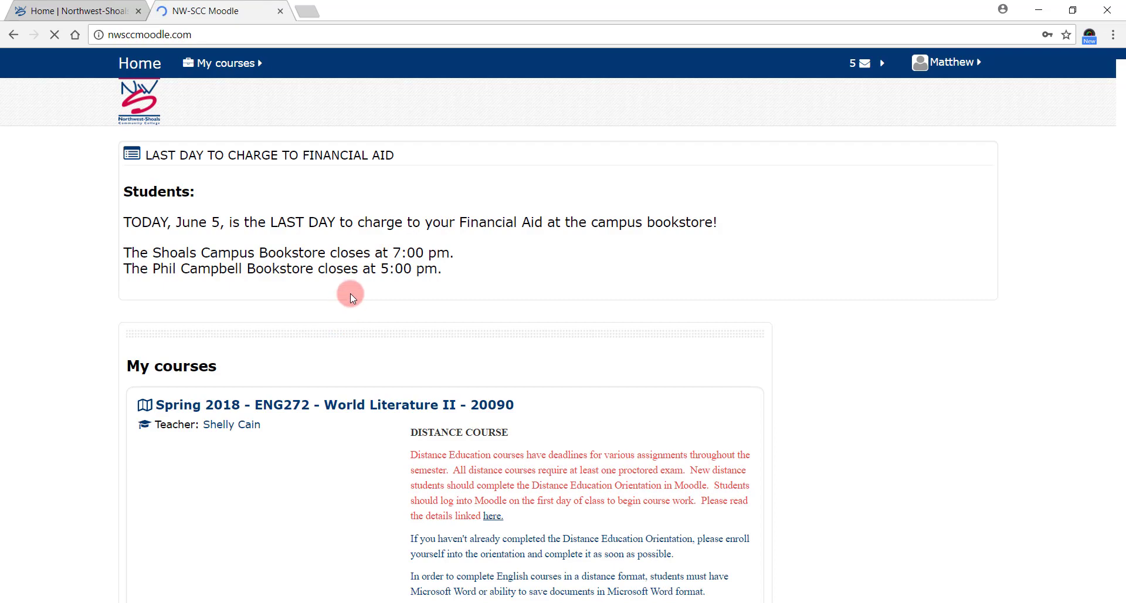
Step: Open the Spring 2018 ENG272 World Literature II course and scroll to Testing Information
{"action": "scroll", "coordinate": [333, 294], "scroll_direction": "down", "scroll_amount": 3}
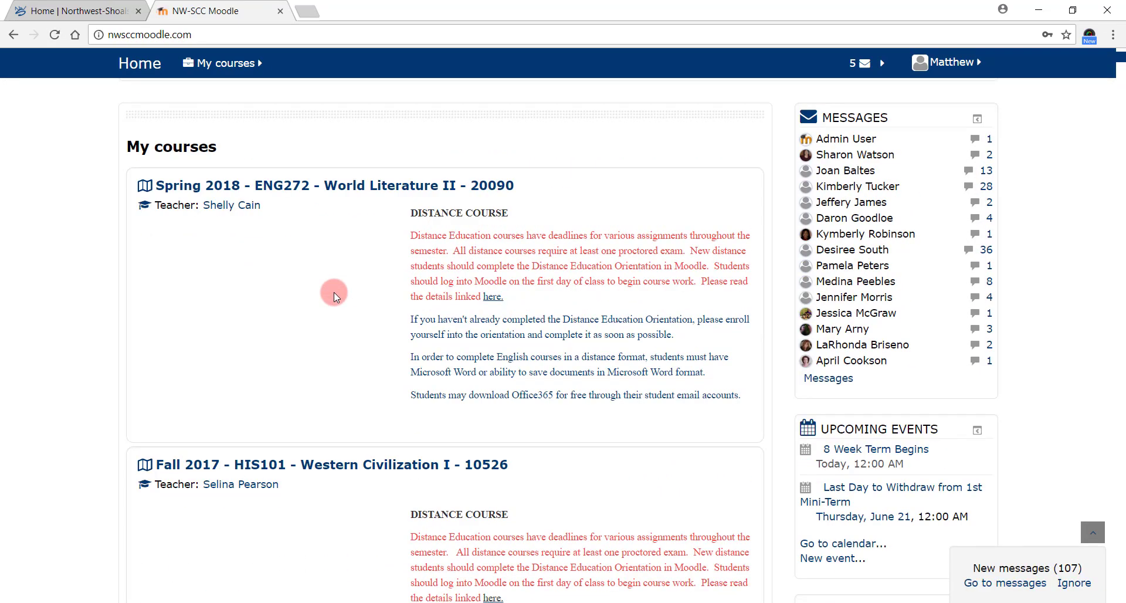
{"action": "left_click", "coordinate": [342, 188]}
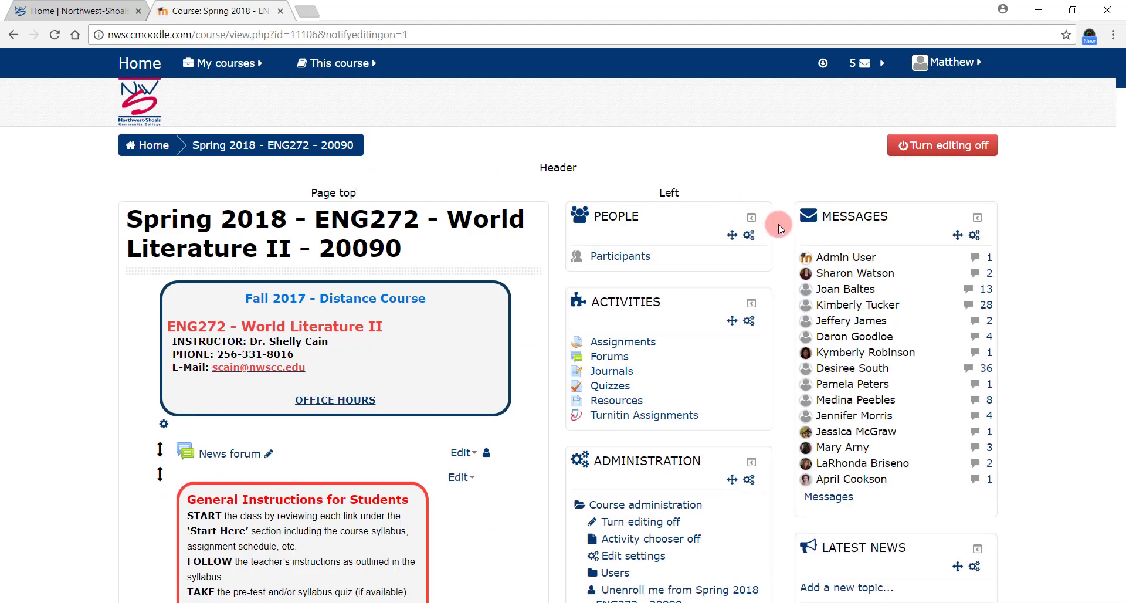
{"action": "scroll", "coordinate": [778, 225], "scroll_direction": "down", "scroll_amount": 8}
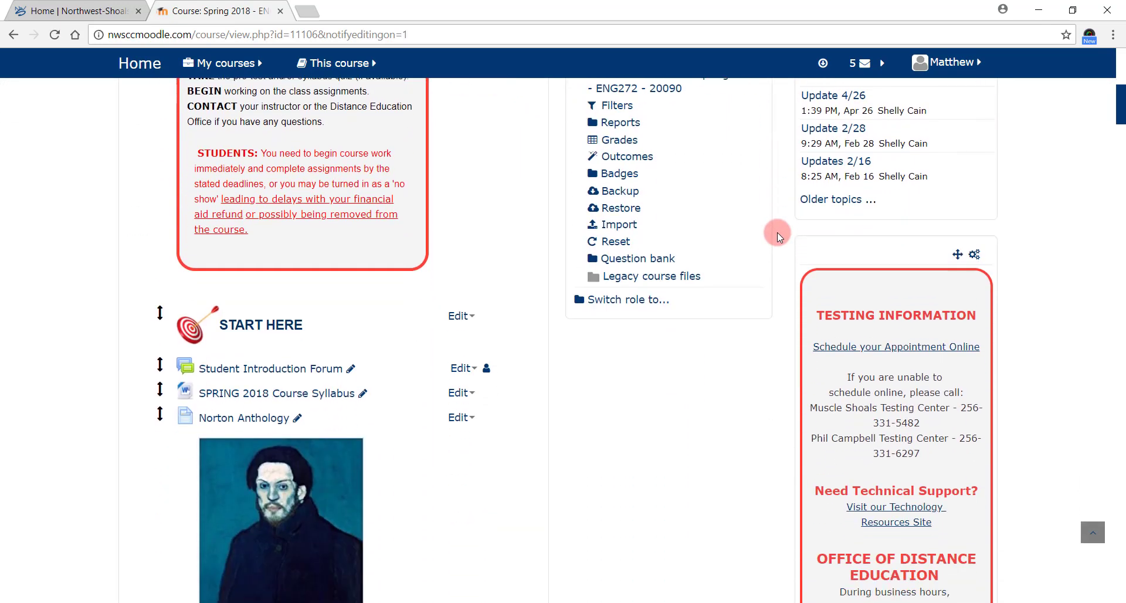
{"action": "scroll", "coordinate": [777, 236], "scroll_direction": "down", "scroll_amount": 2}
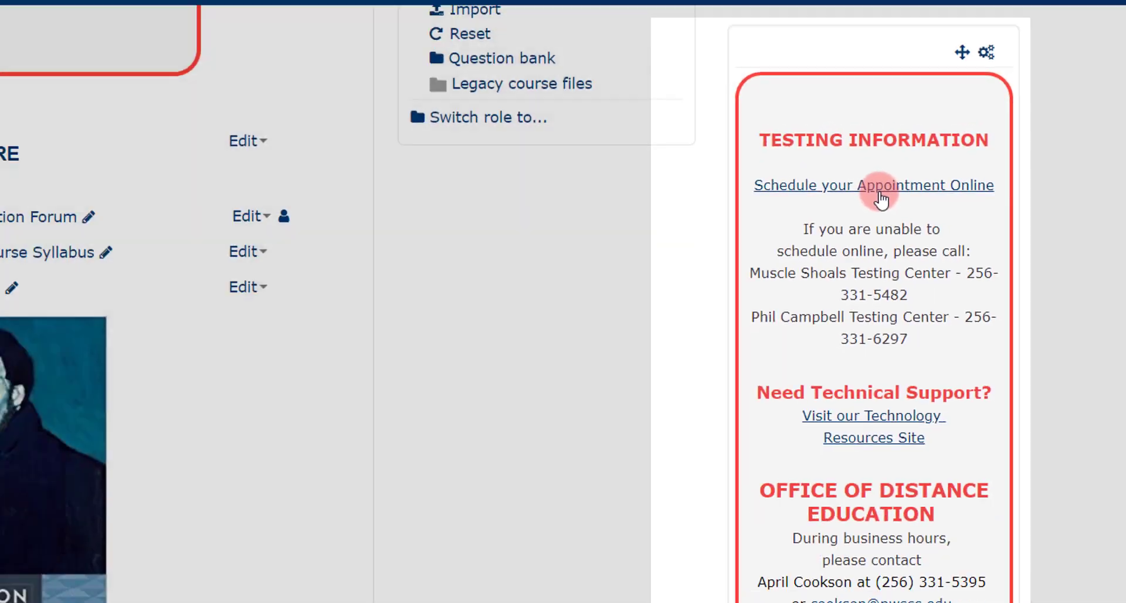
Step: Open the online appointment scheduler and enter the Moodle user name and password
{"action": "left_click", "coordinate": [845, 186]}
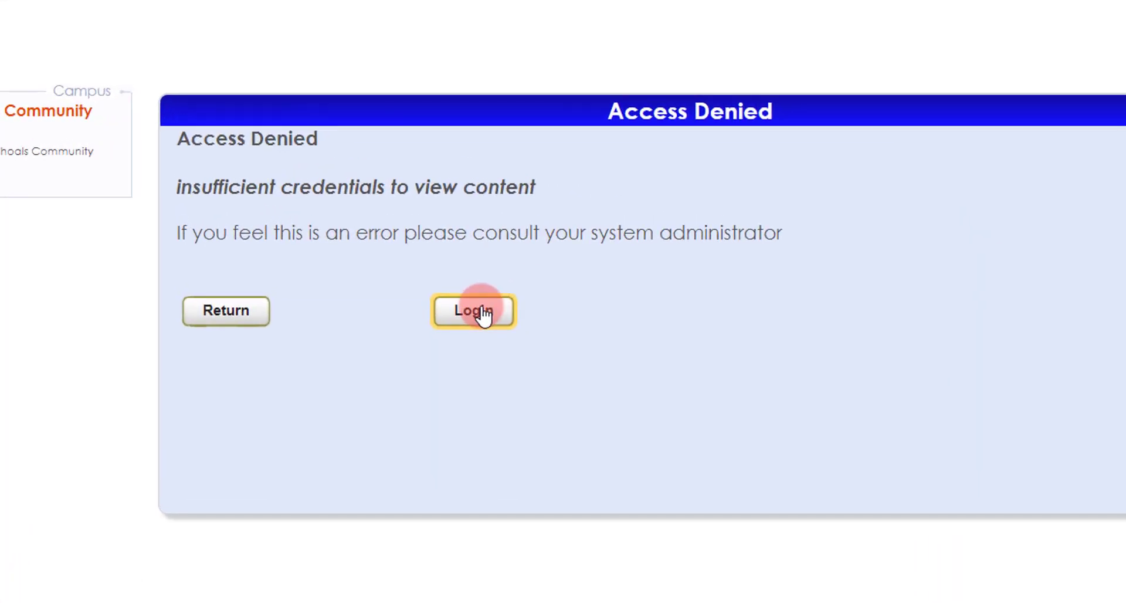
{"action": "left_click", "coordinate": [482, 313]}
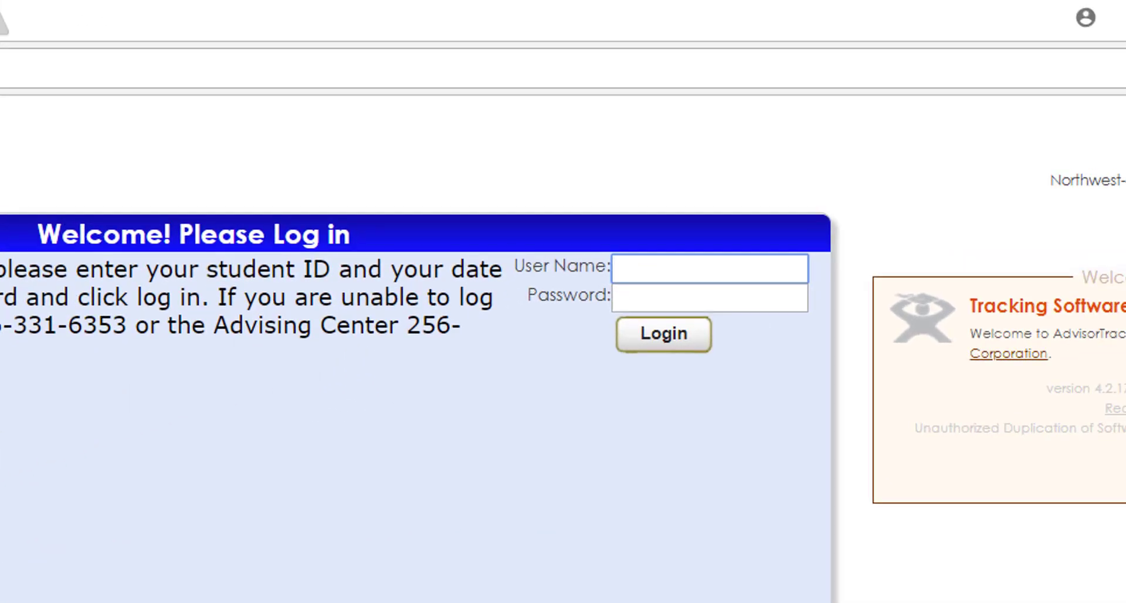
{"action": "left_click", "coordinate": [674, 272]}
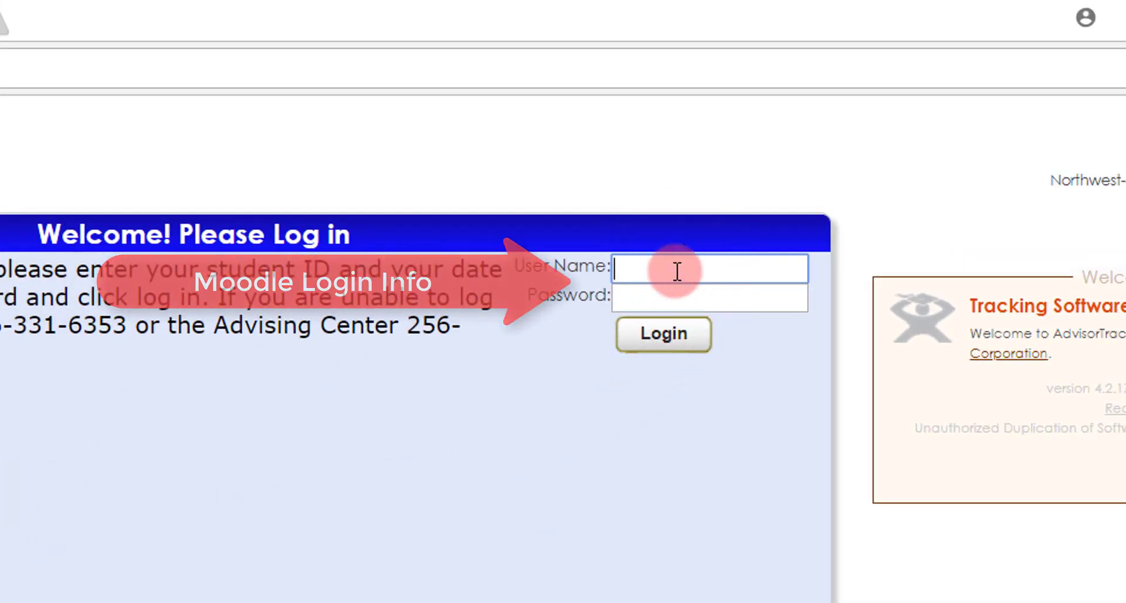
{"action": "type", "text": "sample"}
{"action": "key", "text": "Tab"}
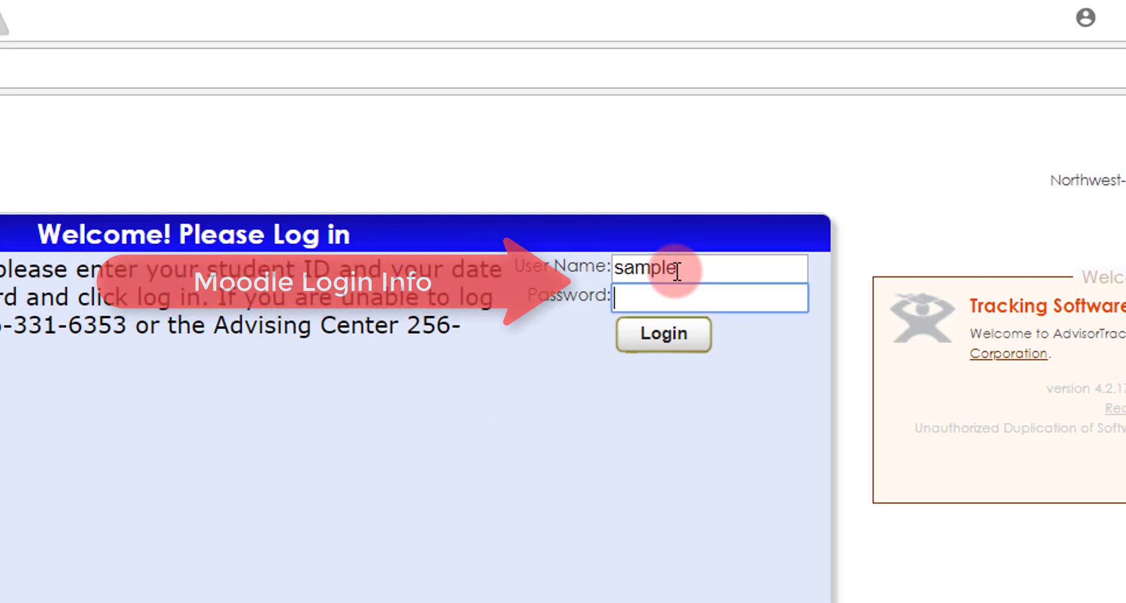
{"action": "type", "text": "••••••"}
Step: Log in to AdvisorTrac and go to Search Availability under Student Options
{"action": "left_click", "coordinate": [676, 337]}
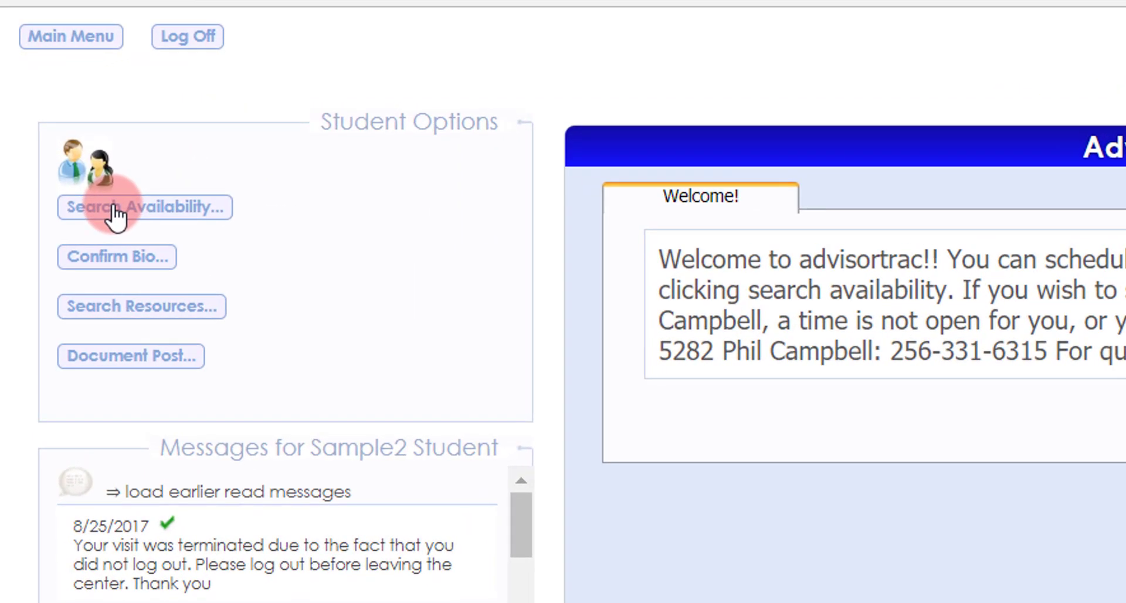
{"action": "left_click", "coordinate": [115, 216]}
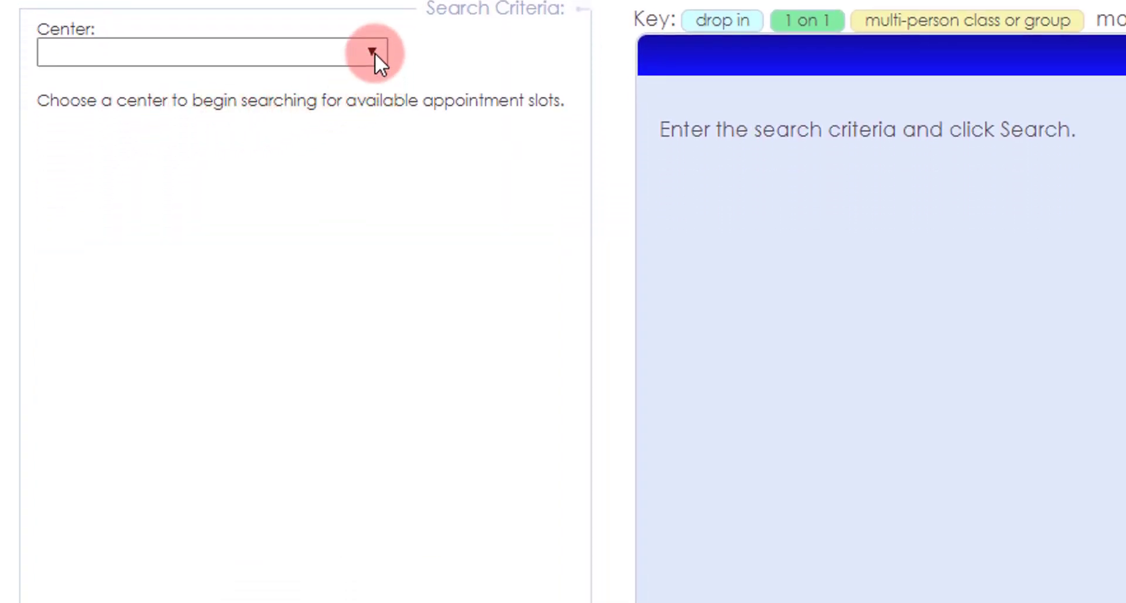
Step: Set the Center to Testing Center and the Consultant to Muscle Shoals, Testing Center
{"action": "left_click", "coordinate": [374, 53]}
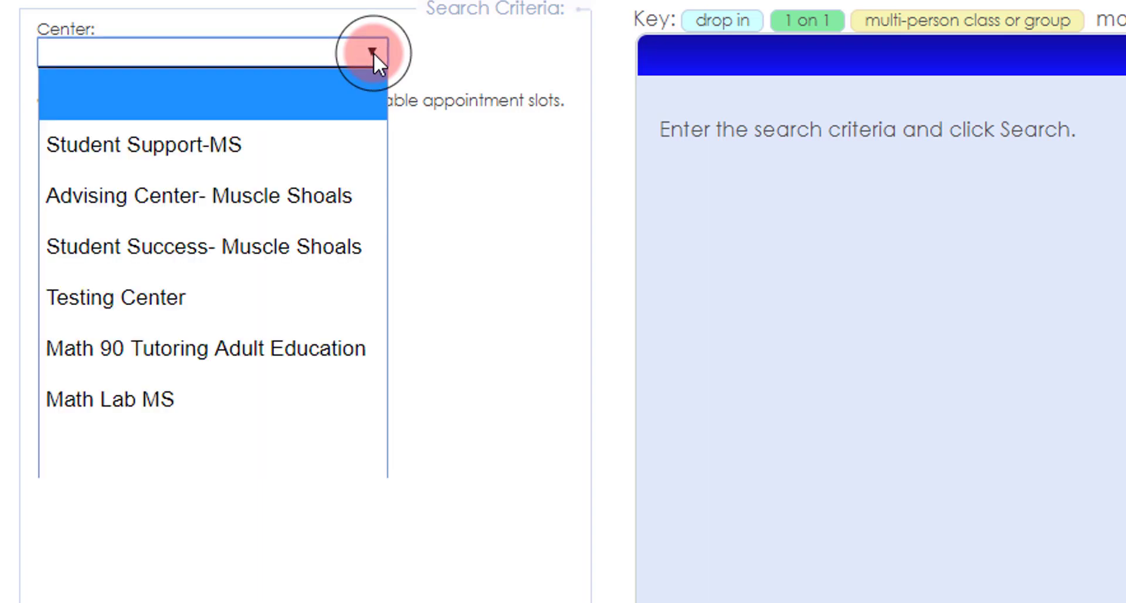
{"action": "left_click", "coordinate": [248, 301]}
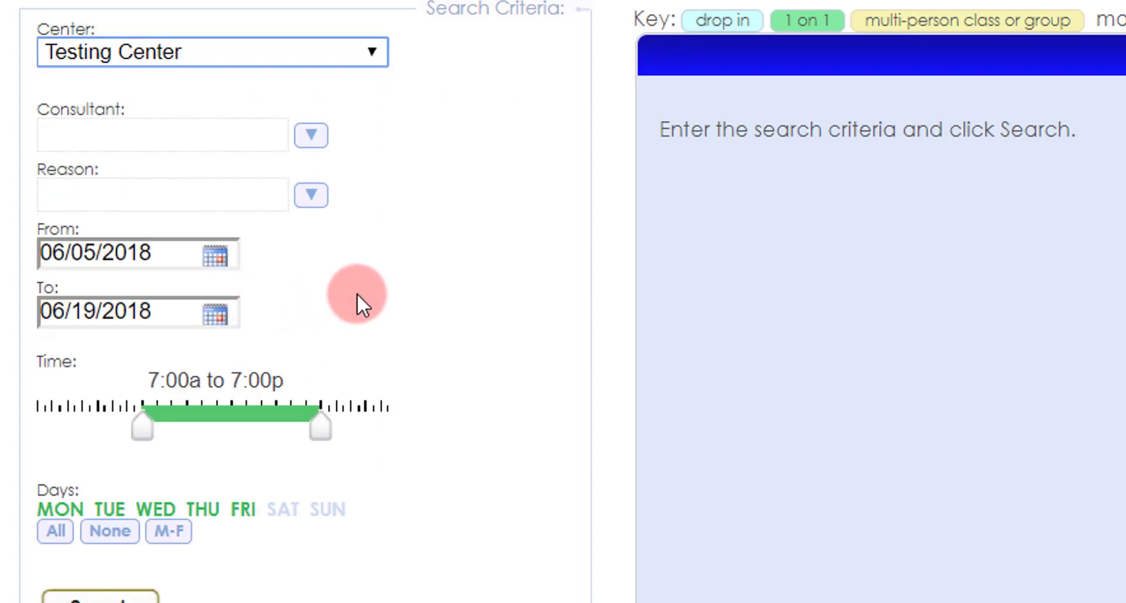
{"action": "left_click", "coordinate": [314, 141]}
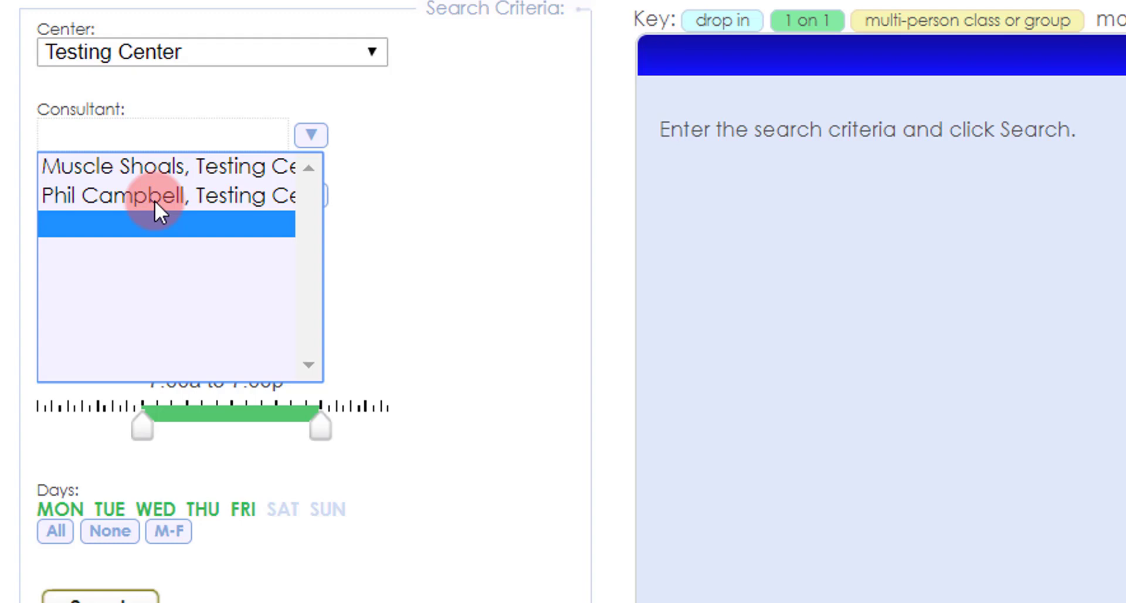
{"action": "left_click", "coordinate": [172, 164]}
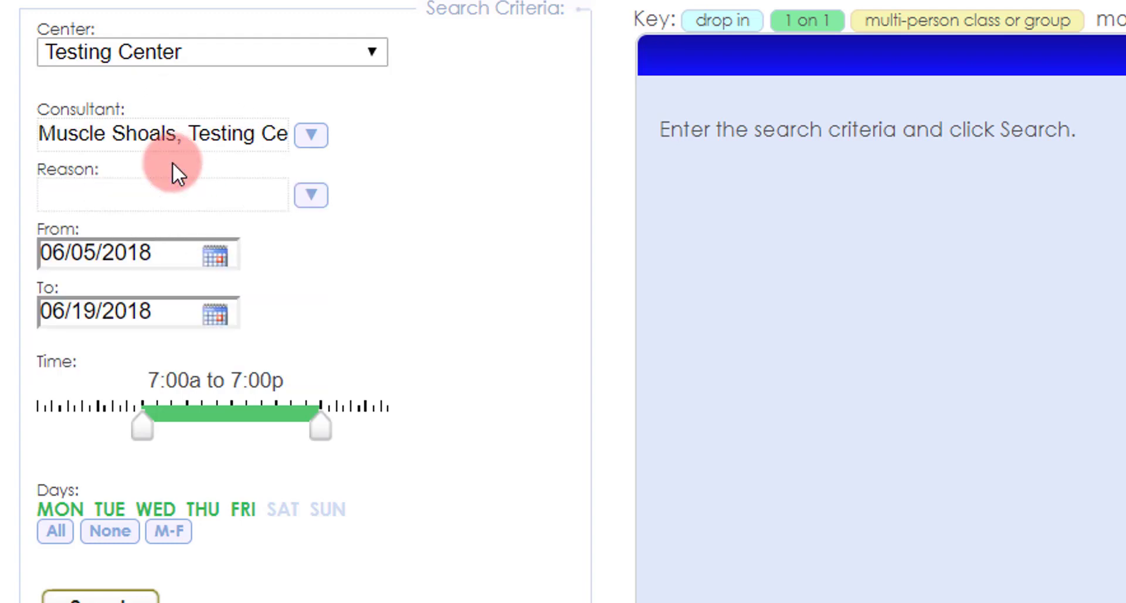
Step: Choose HIS201-Wright-on campus from the Reason list
{"action": "left_click", "coordinate": [322, 199]}
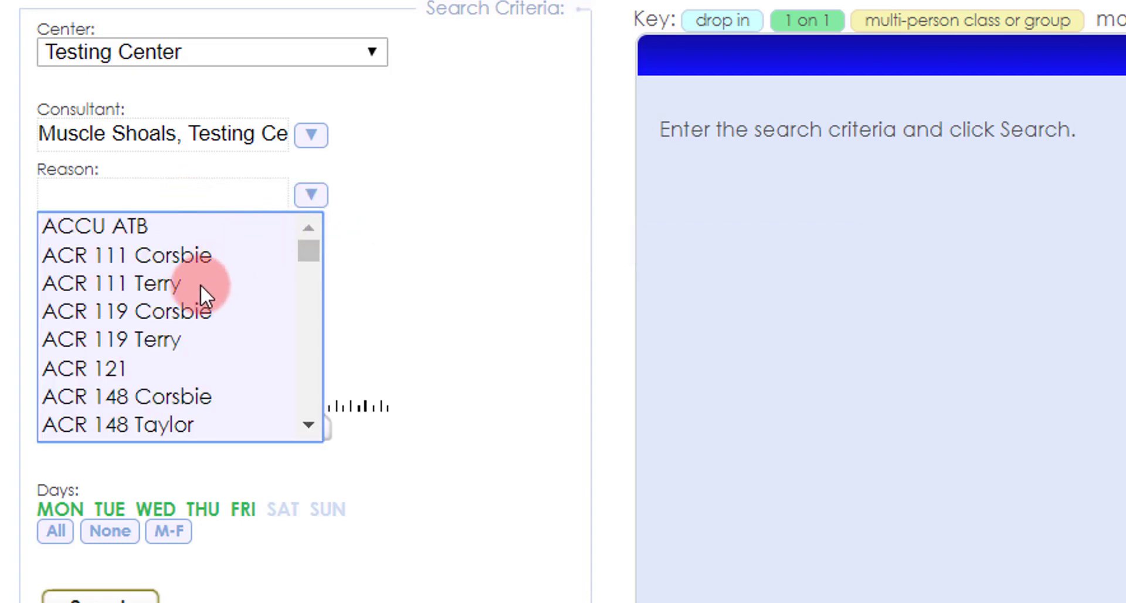
{"action": "scroll", "coordinate": [197, 289], "scroll_direction": "down", "scroll_amount": 20}
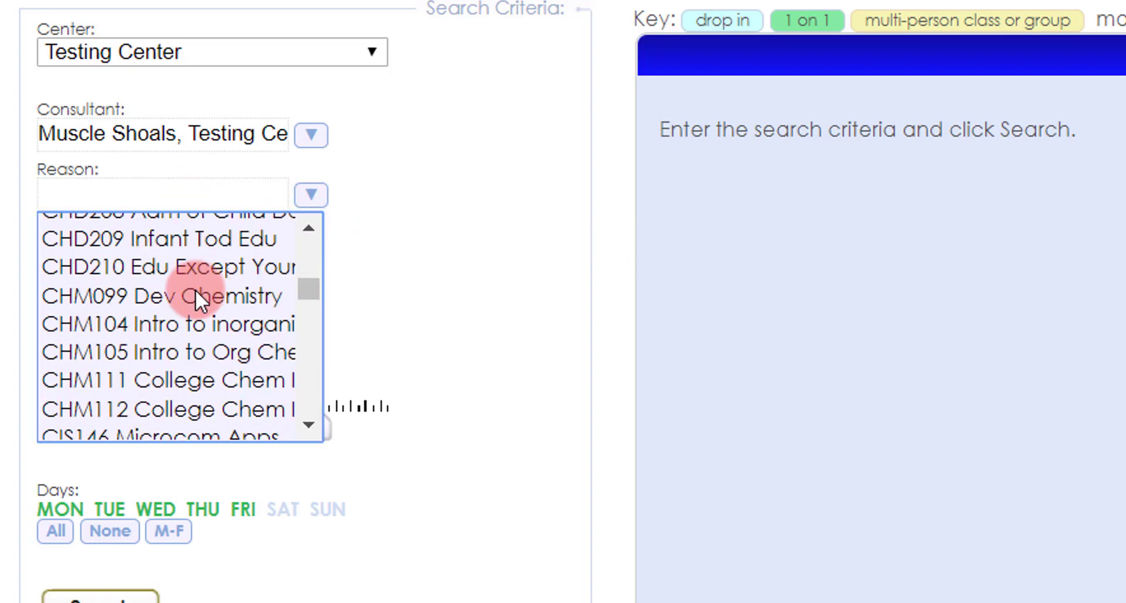
{"action": "scroll", "coordinate": [196, 290], "scroll_direction": "down", "scroll_amount": 15}
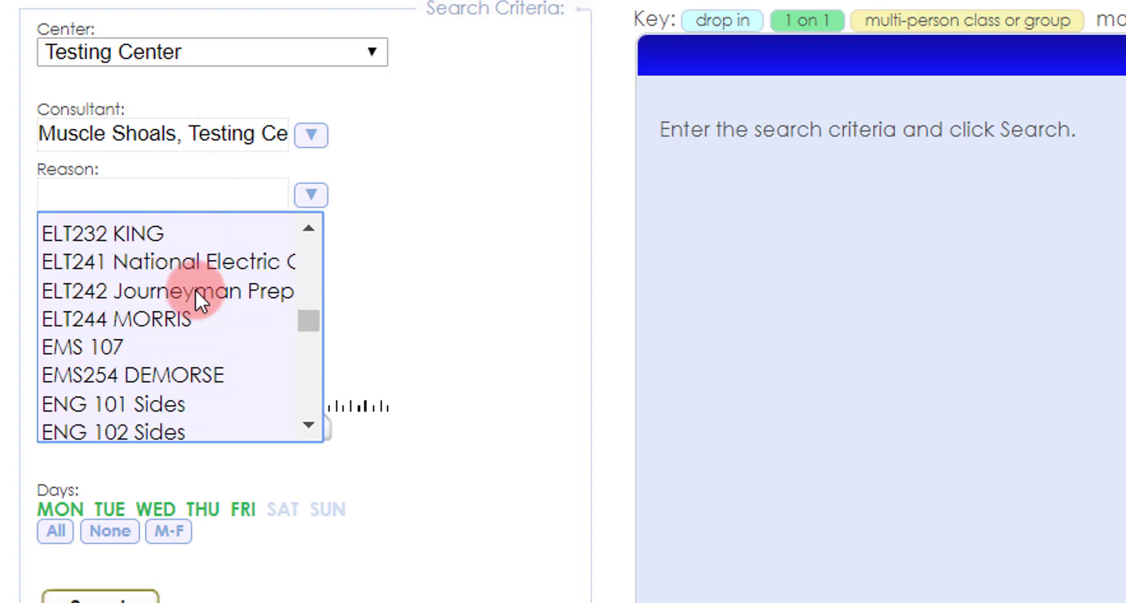
{"action": "scroll", "coordinate": [195, 289], "scroll_direction": "down", "scroll_amount": 5}
{"action": "scroll", "coordinate": [195, 290], "scroll_direction": "down", "scroll_amount": 5}
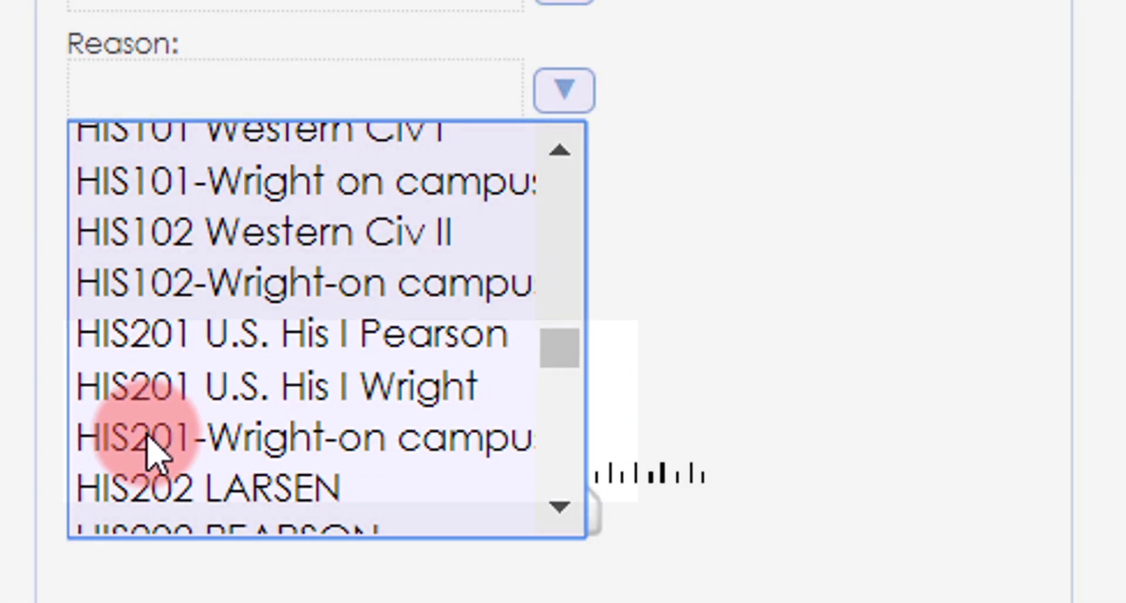
{"action": "left_click", "coordinate": [167, 469]}
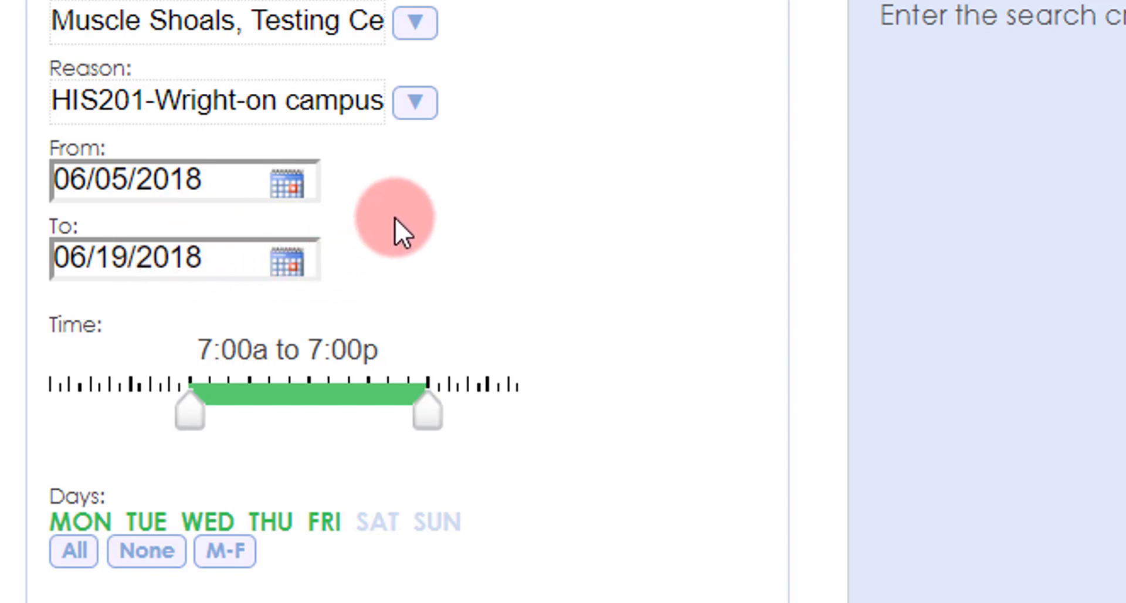
Step: Limit the search to June 5–June 12, 2018, between 4:00p and 7:00p
{"action": "left_click", "coordinate": [288, 185]}
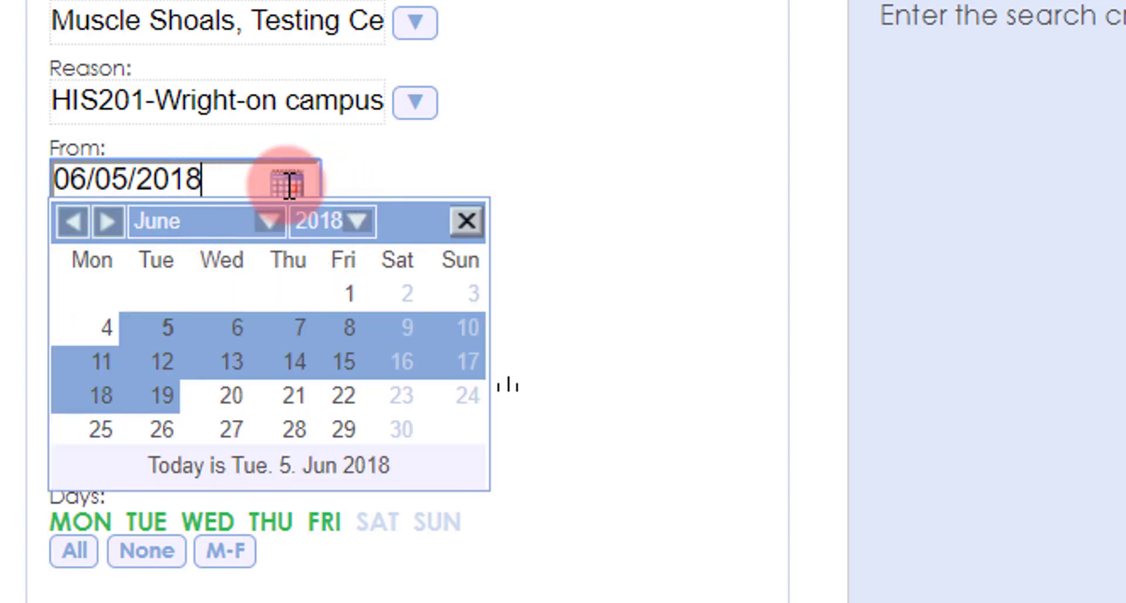
{"action": "left_click", "coordinate": [169, 325]}
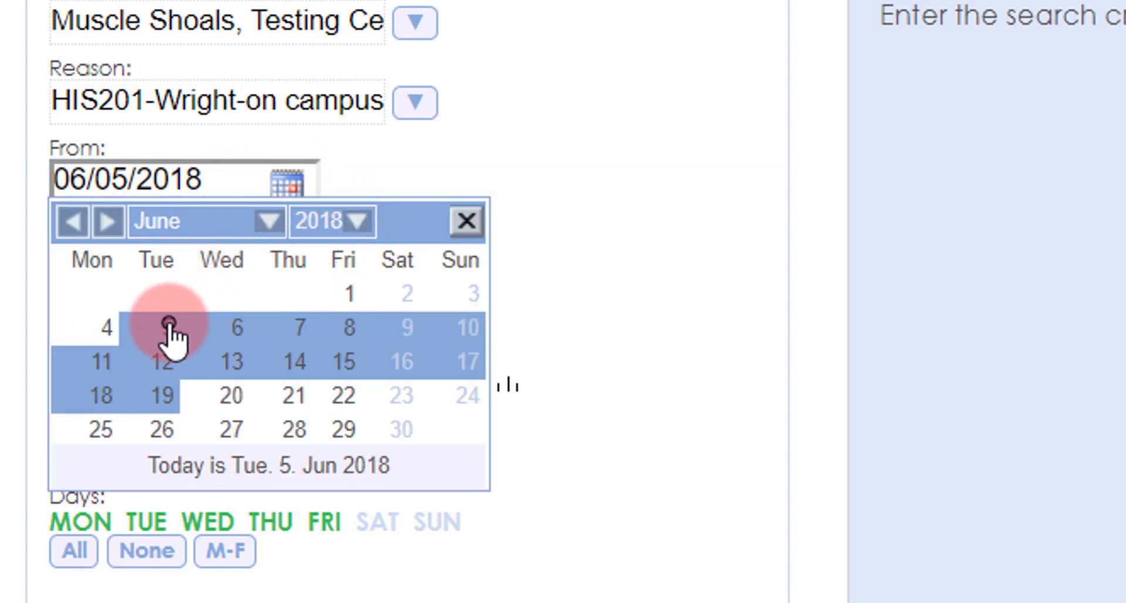
{"action": "left_click", "coordinate": [288, 270]}
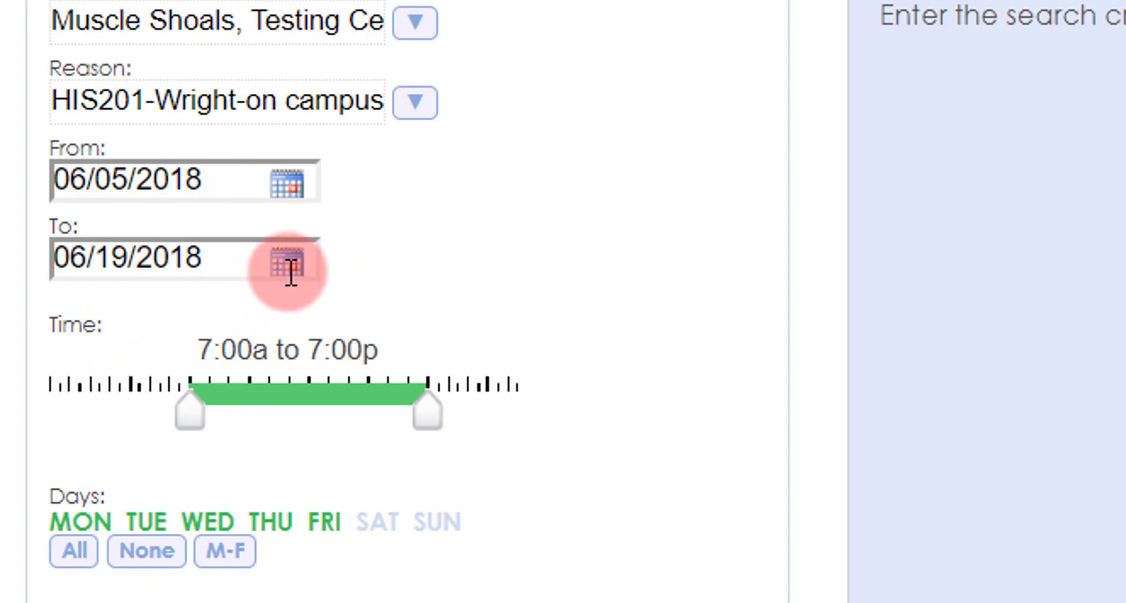
{"action": "left_click", "coordinate": [290, 269]}
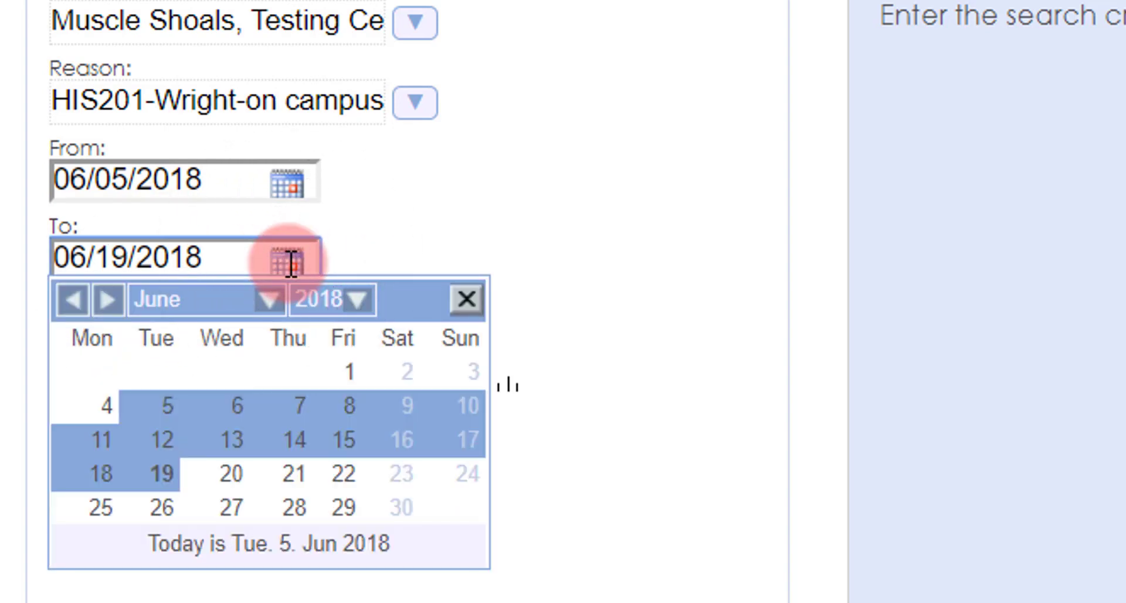
{"action": "left_click", "coordinate": [162, 438]}
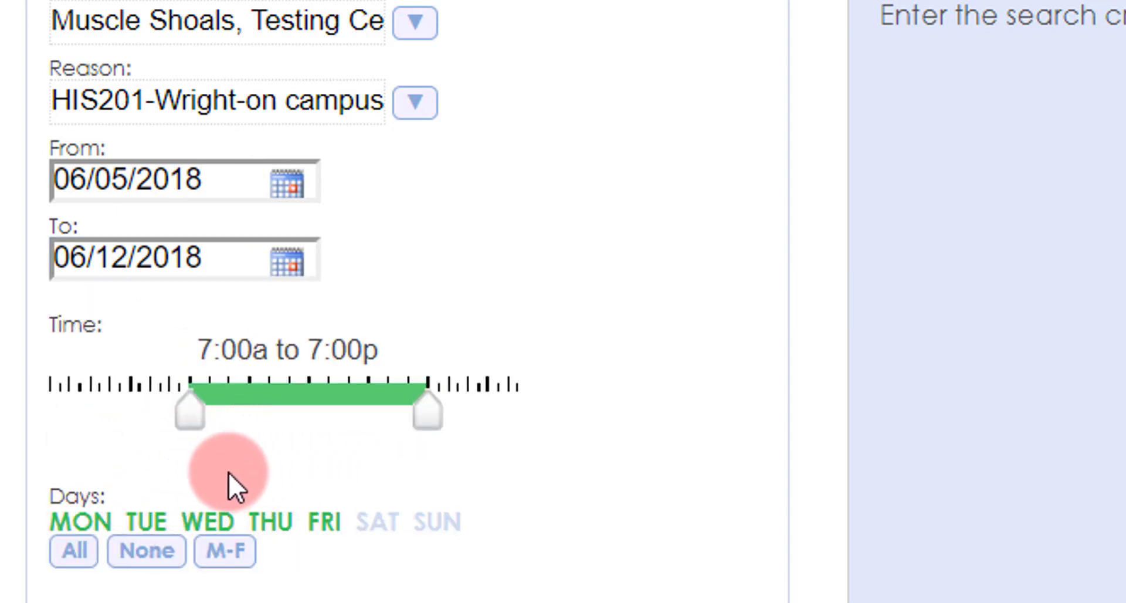
{"action": "left_click_drag", "start_coordinate": [188, 416], "coordinate": [360, 469]}
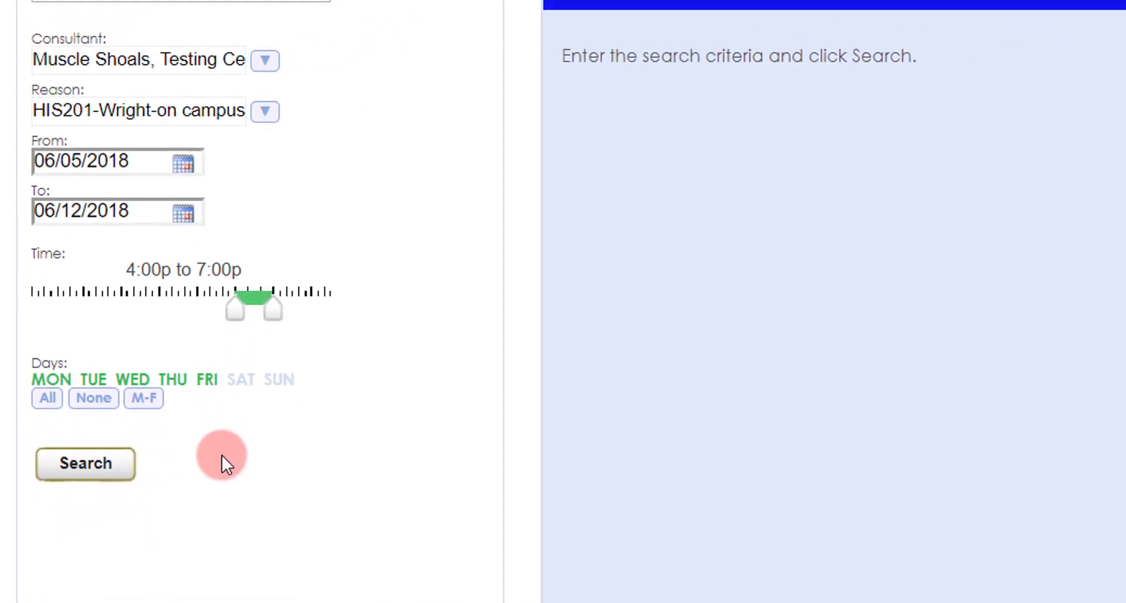
Step: Run the availability search with the chosen criteria
{"action": "left_click", "coordinate": [108, 481]}
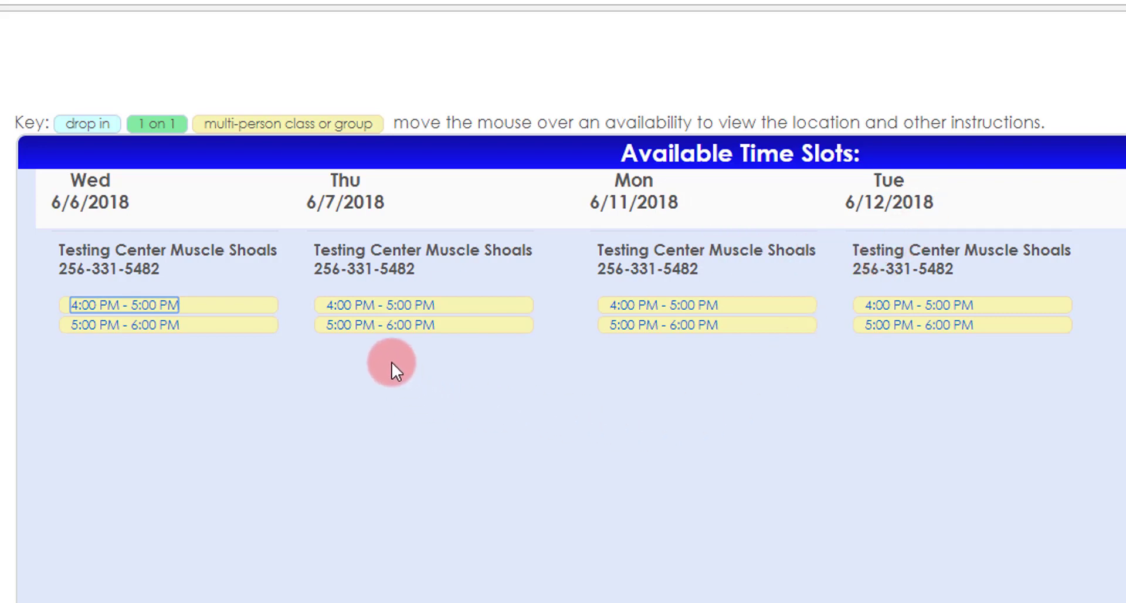
Step: Book the 6/7 5:00–6:00 PM slot with the phone number and note 'Sample for tutorial video'
{"action": "left_click", "coordinate": [391, 323]}
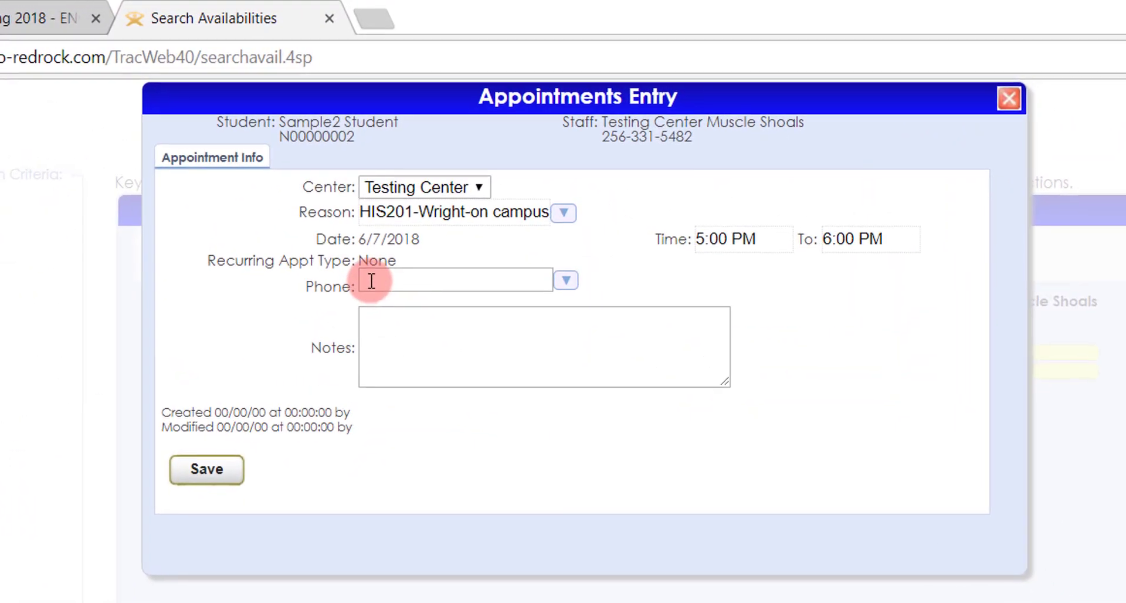
{"action": "left_click", "coordinate": [604, 154]}
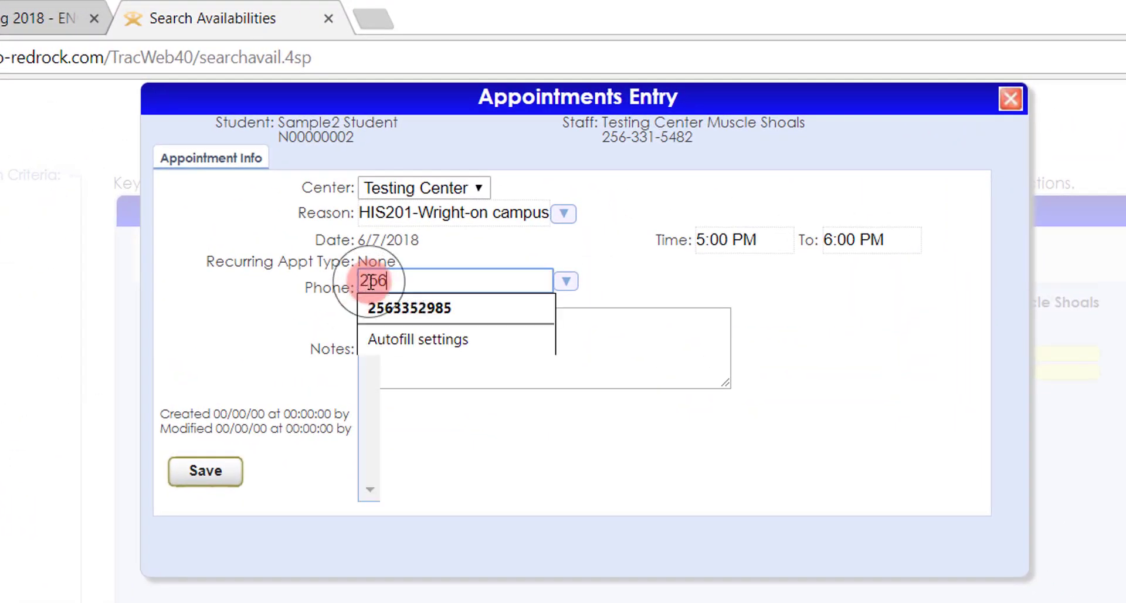
{"action": "left_click", "coordinate": [473, 352]}
{"action": "type", "text": "Samp"}
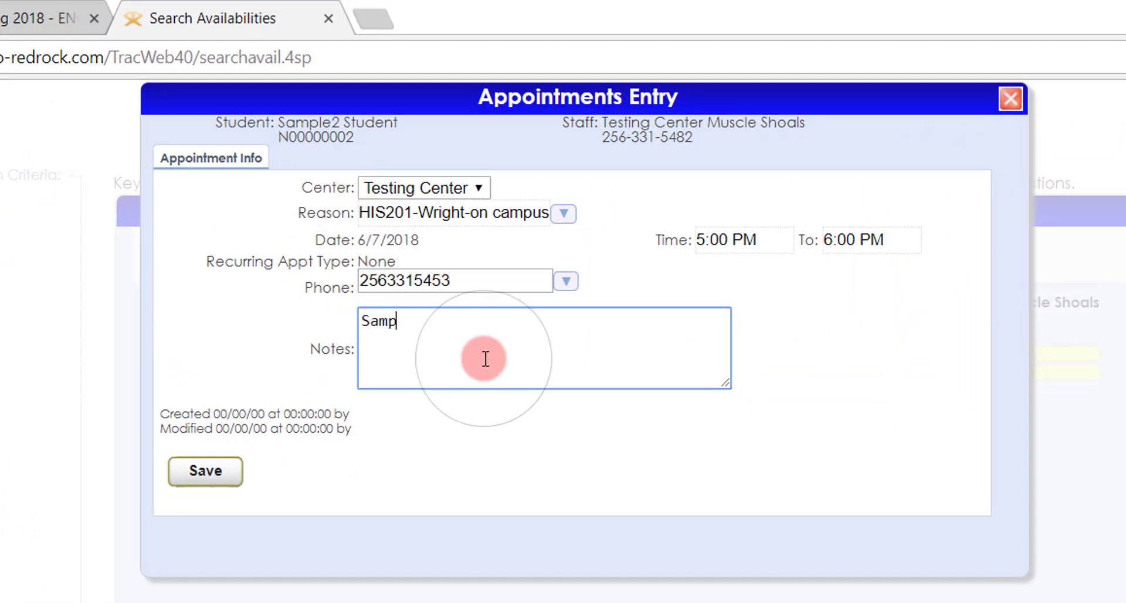
{"action": "type", "text": "le for tutor"}
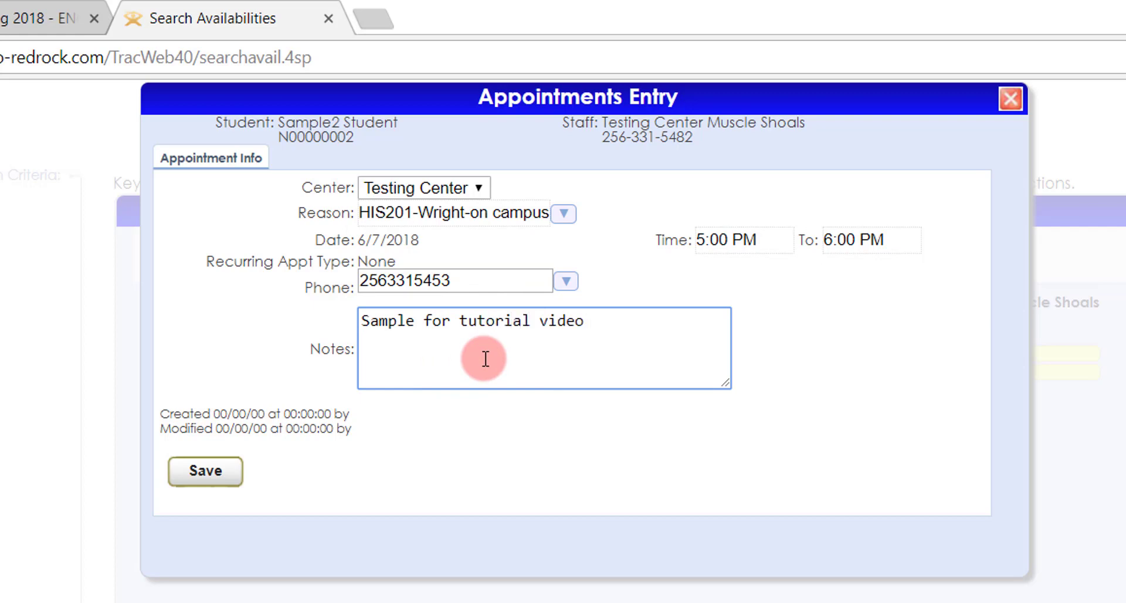
{"action": "type", "text": "ial video"}
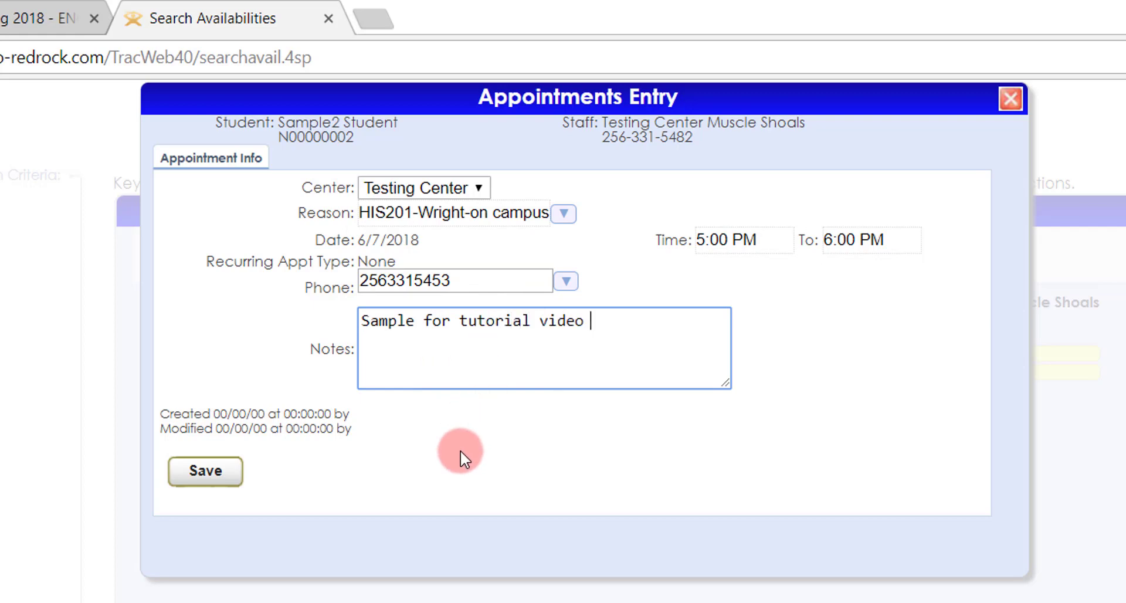
{"action": "left_click", "coordinate": [226, 476]}
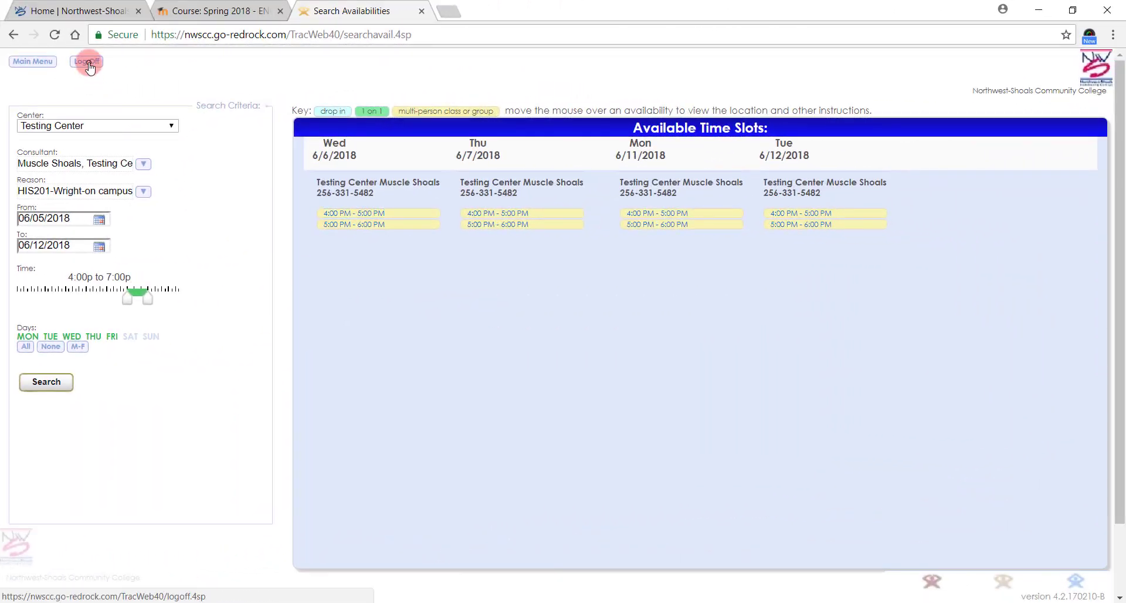
Step: Log off from AdvisorTrac to return to the welcome login page
{"action": "left_click", "coordinate": [88, 63]}
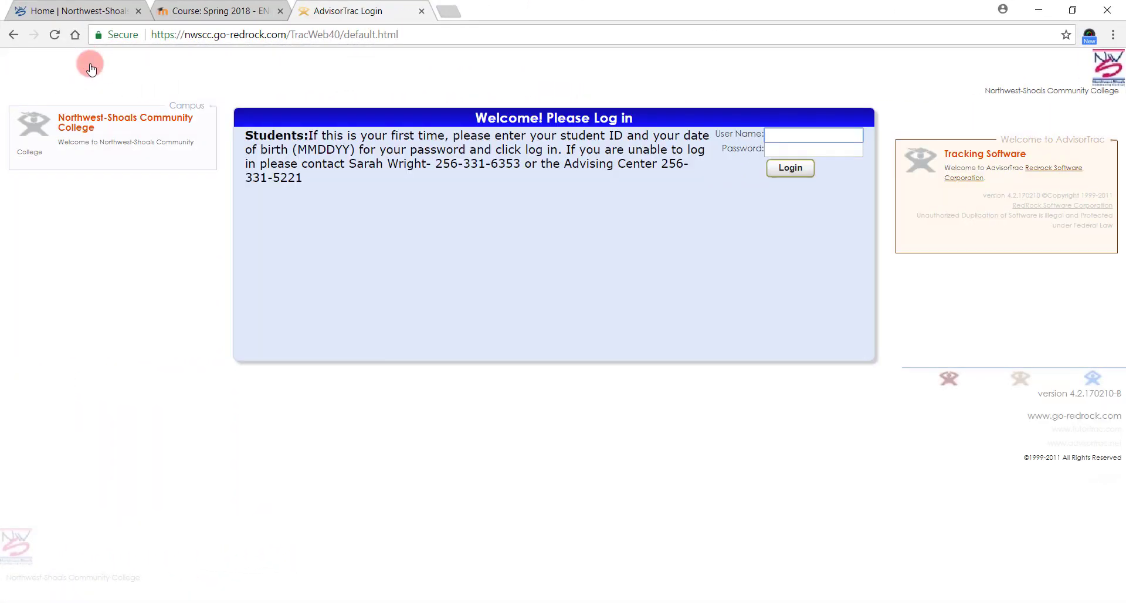